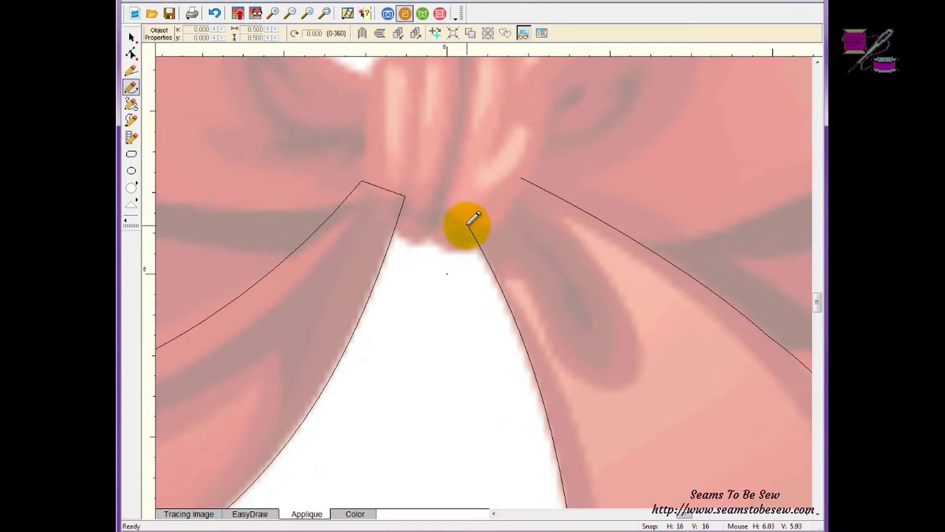
Try two freehand strokes across the ribbon tip gap, undoing each one
{"action": "left_click_drag", "start_coordinate": [471, 223], "coordinate": [529, 172]}
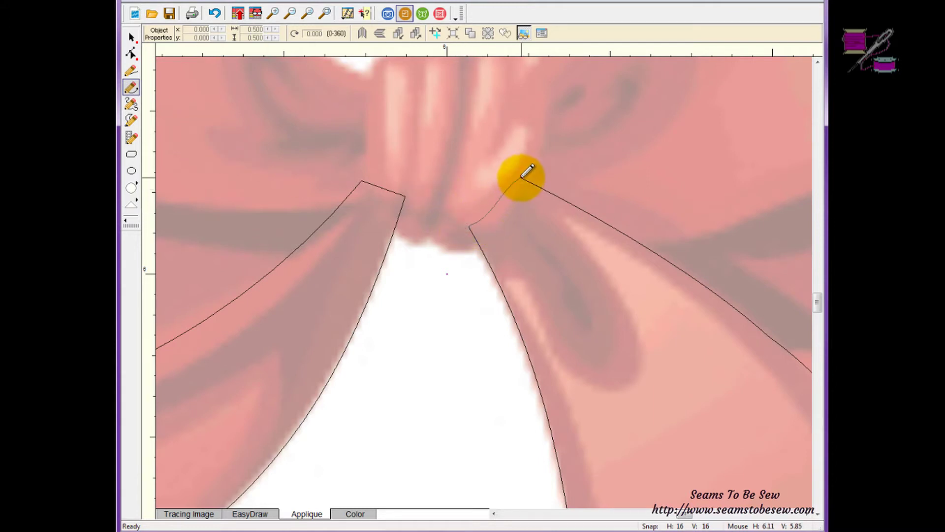
{"action": "key", "text": "ctrl+z"}
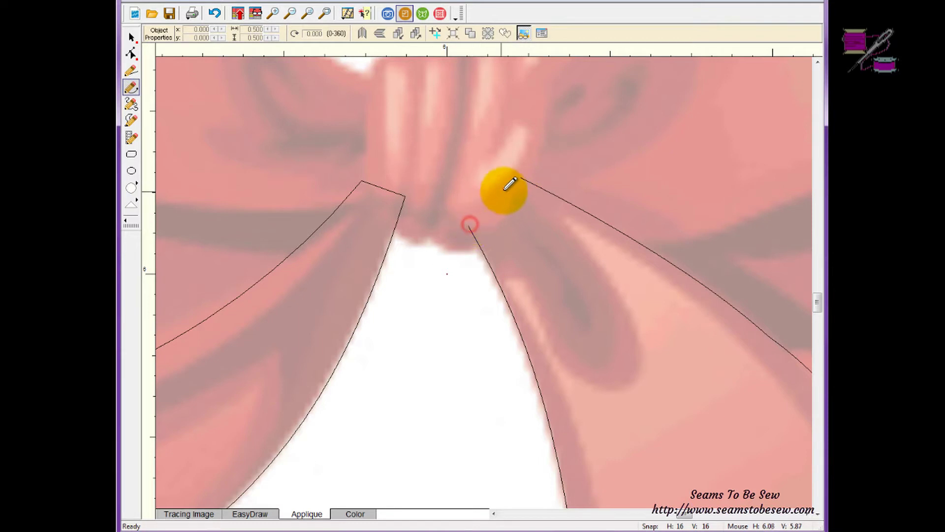
{"action": "left_click_drag", "start_coordinate": [471, 223], "coordinate": [527, 171]}
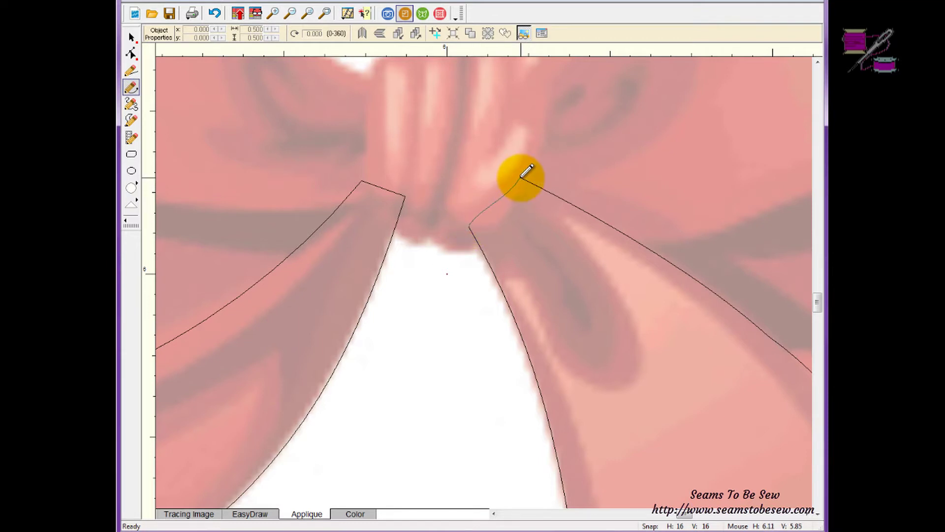
{"action": "key", "text": "ctrl+z"}
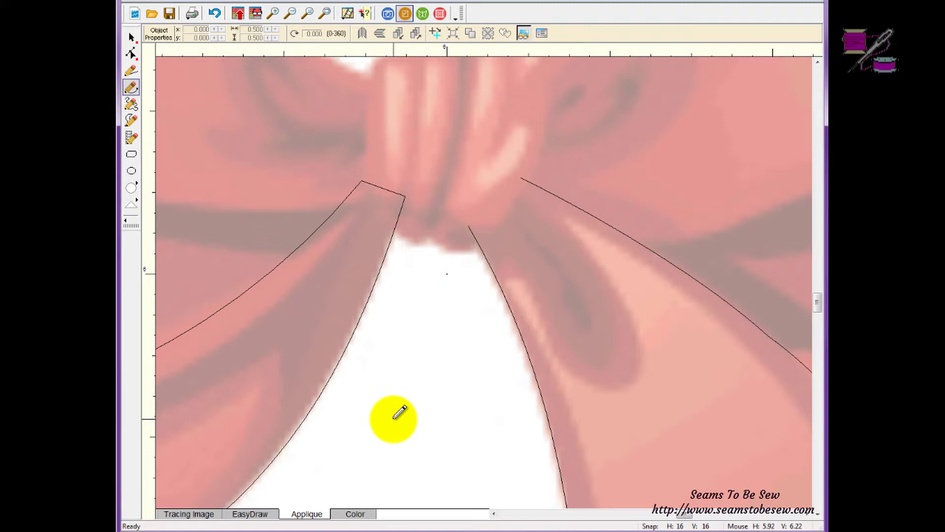
{"action": "left_click", "coordinate": [255, 6]}
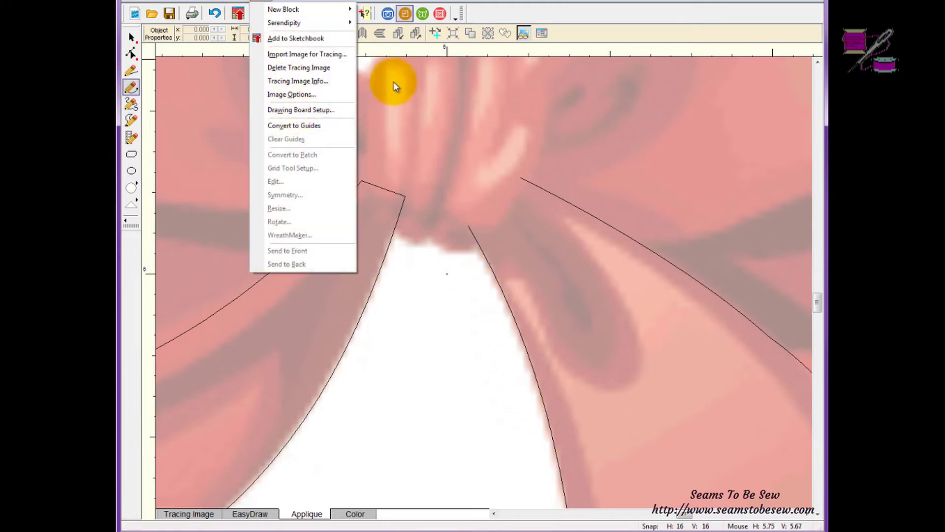
{"action": "left_click", "coordinate": [259, 6]}
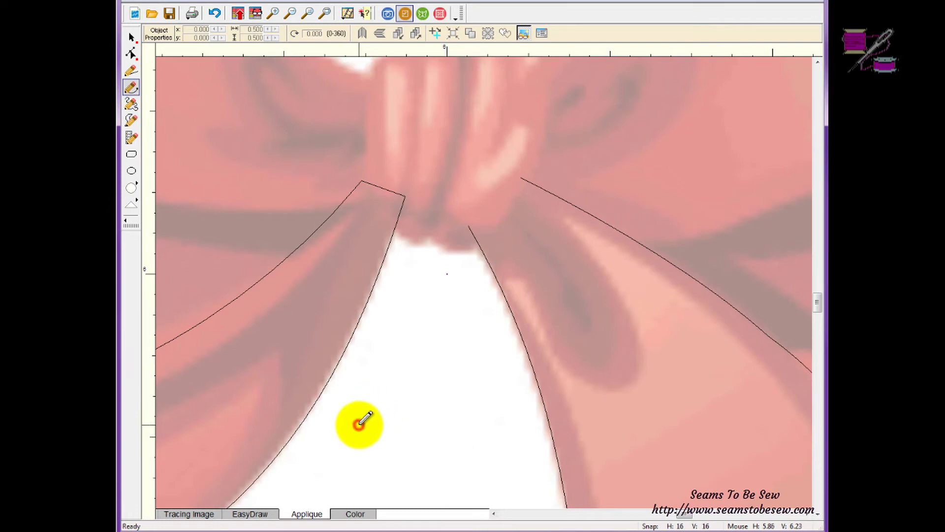
Draw a short freehand curve and drag its end nodes onto both gap endpoints
{"action": "left_click_drag", "start_coordinate": [360, 423], "coordinate": [488, 361]}
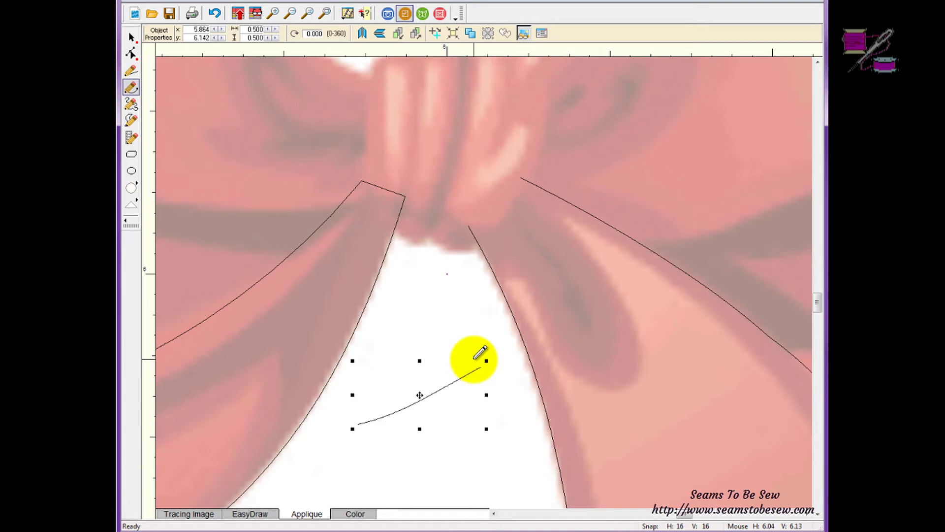
{"action": "left_click", "coordinate": [132, 54]}
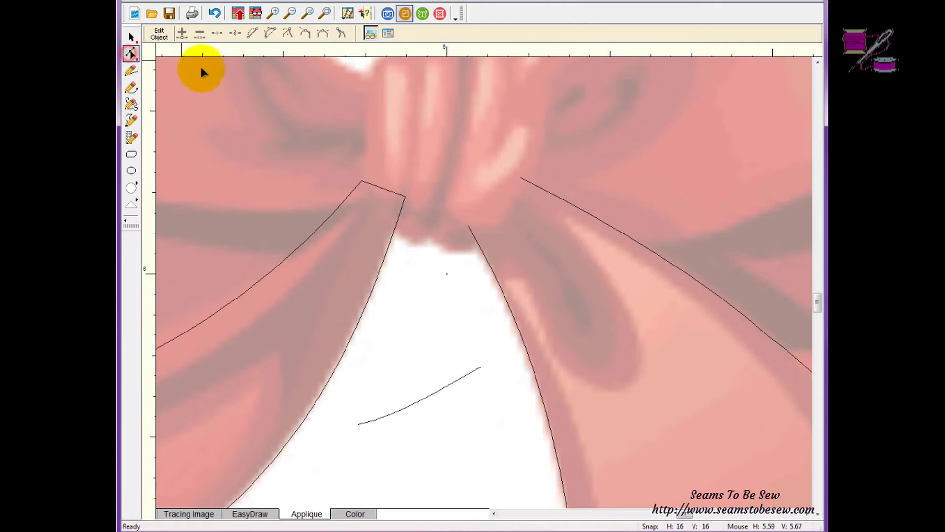
{"action": "left_click", "coordinate": [450, 375]}
{"action": "left_click_drag", "start_coordinate": [479, 368], "coordinate": [521, 177]}
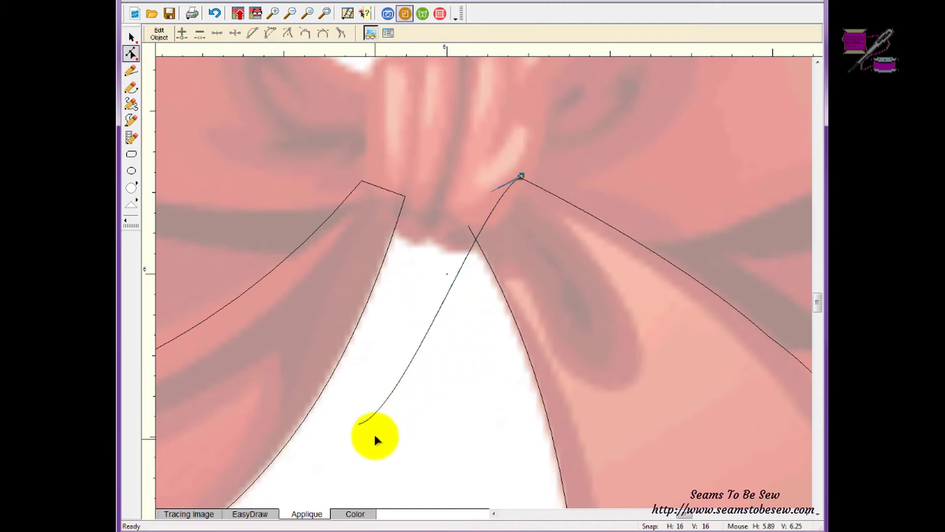
{"action": "left_click", "coordinate": [362, 422]}
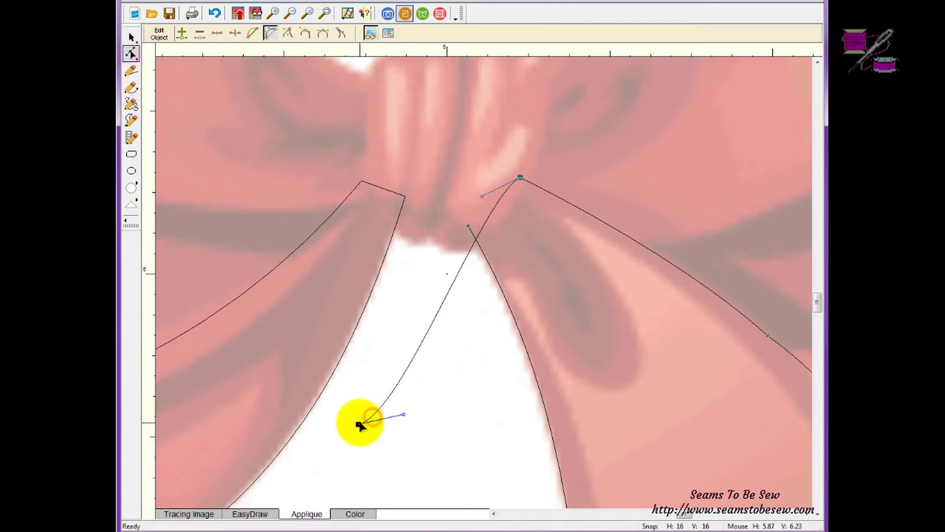
{"action": "left_click", "coordinate": [466, 228]}
{"action": "left_click", "coordinate": [475, 276]}
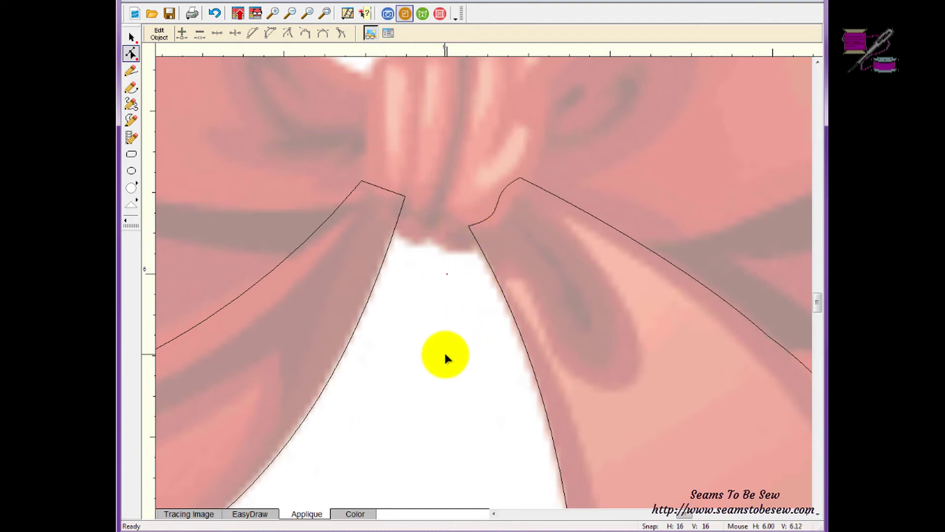
Select the joined right ribbon patch and turn on Auto Fill to check it
{"action": "left_click", "coordinate": [135, 37]}
{"action": "left_click", "coordinate": [546, 185]}
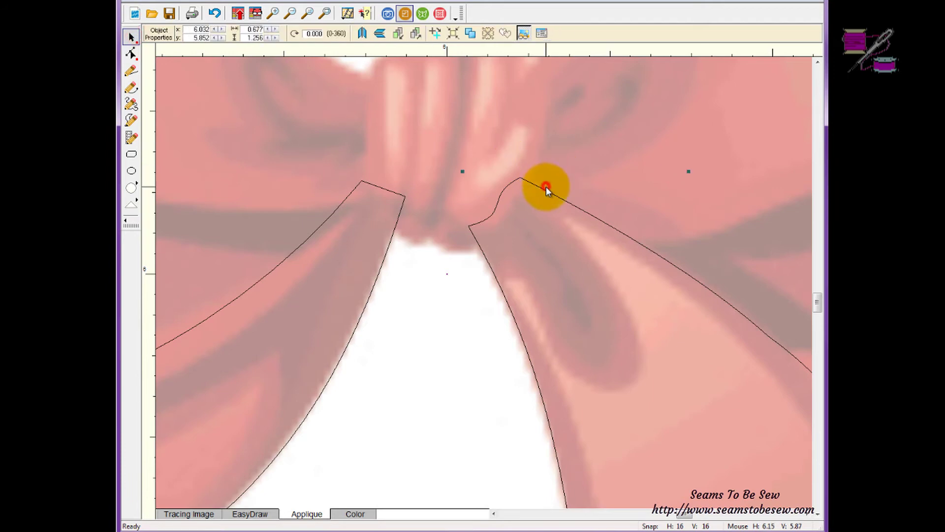
{"action": "left_click", "coordinate": [506, 34]}
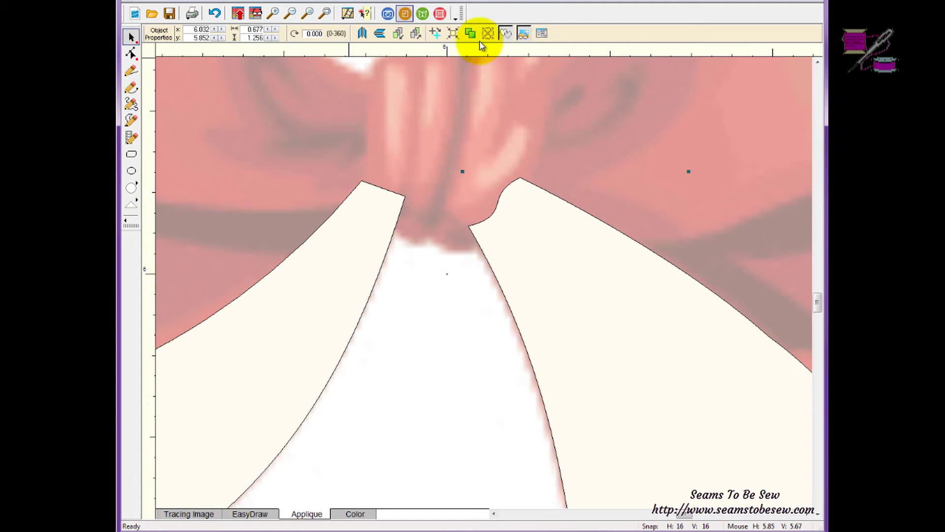
Turn Auto Fill off and undo the two node edits with Edit > Undo
{"action": "left_click", "coordinate": [508, 33]}
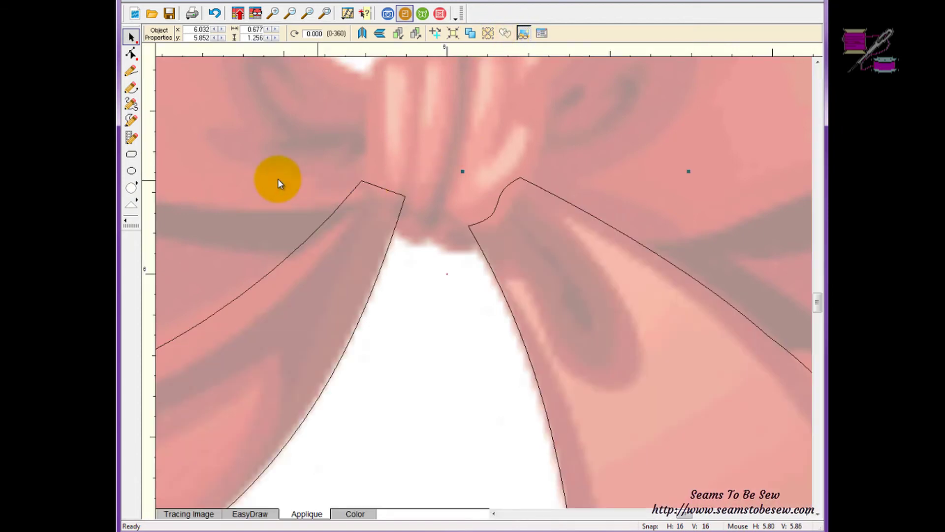
{"action": "left_click", "coordinate": [132, 54]}
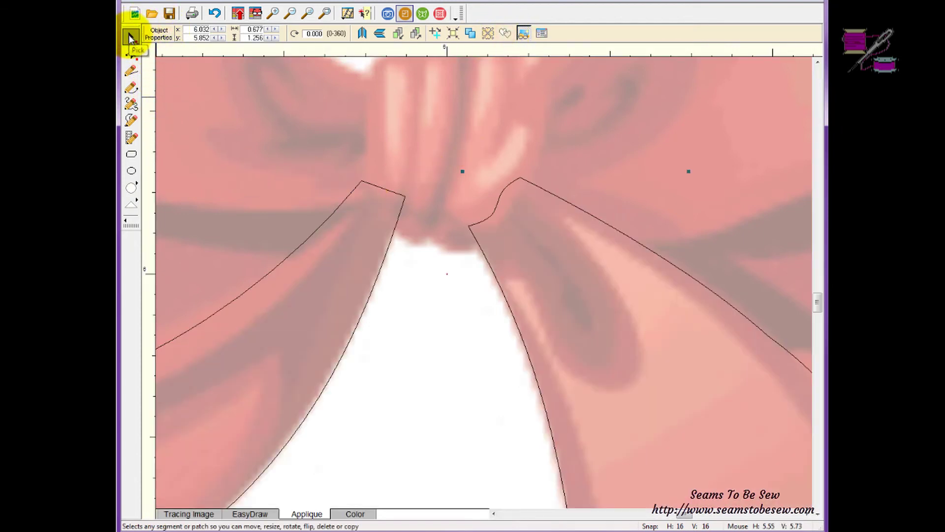
{"action": "left_click", "coordinate": [152, 13]}
{"action": "left_click", "coordinate": [151, 13]}
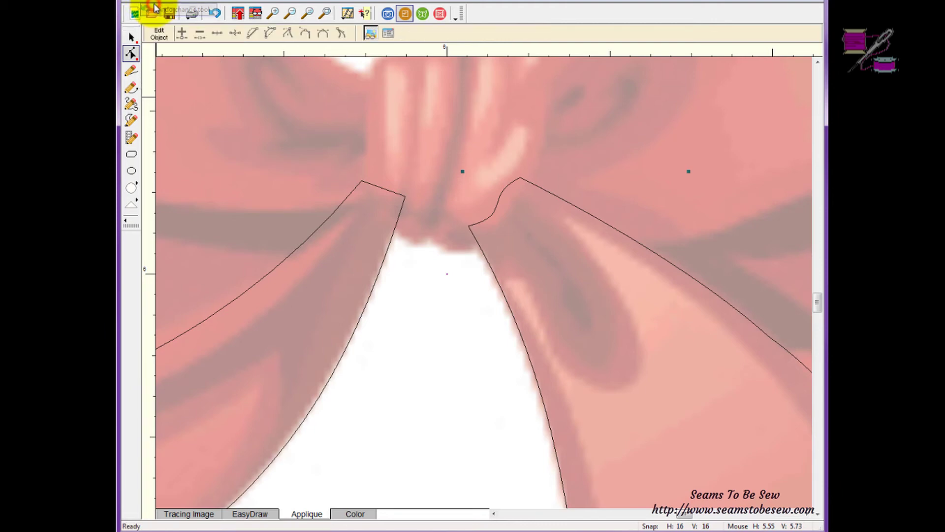
{"action": "left_click", "coordinate": [135, 13]}
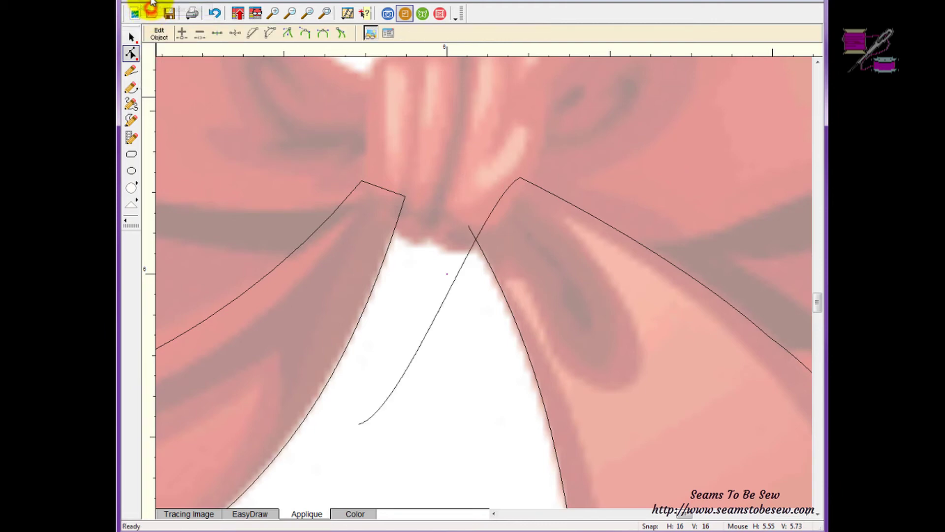
{"action": "left_click", "coordinate": [135, 12]}
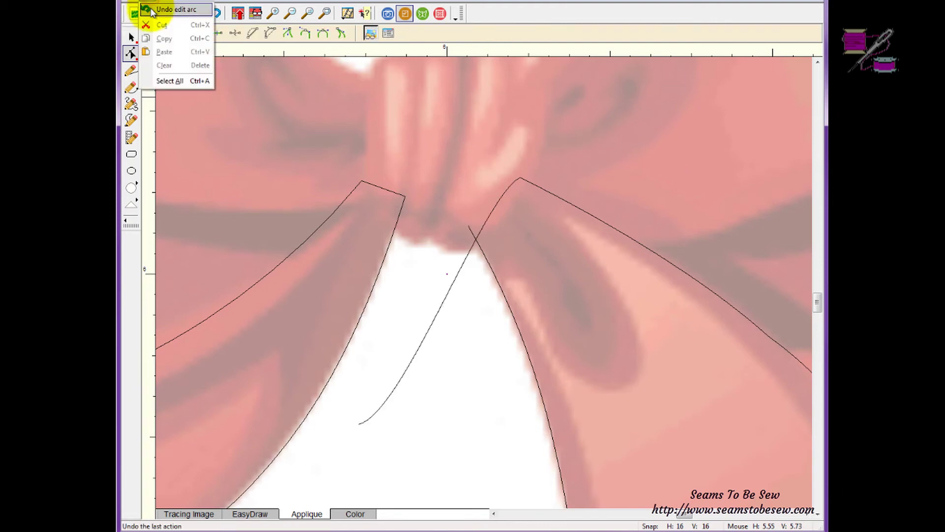
{"action": "left_click", "coordinate": [151, 15]}
{"action": "left_click", "coordinate": [134, 13]}
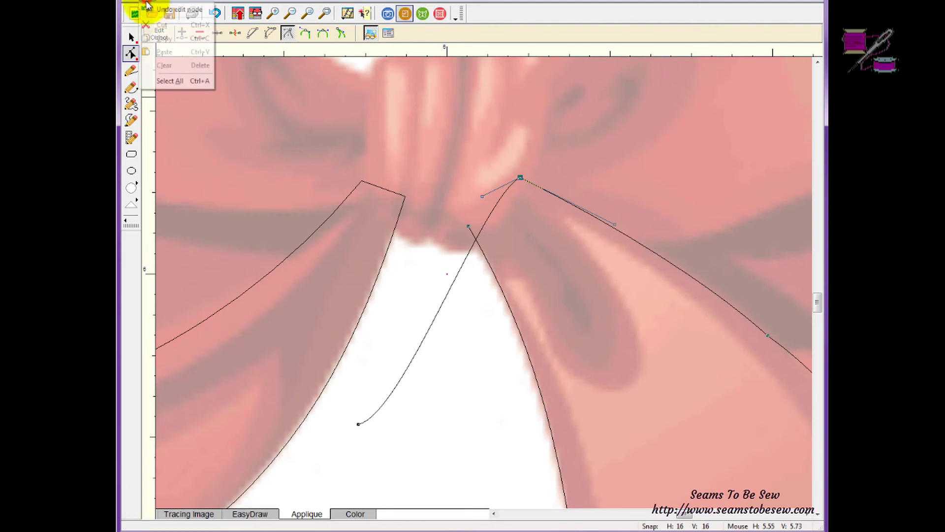
{"action": "left_click", "coordinate": [152, 15]}
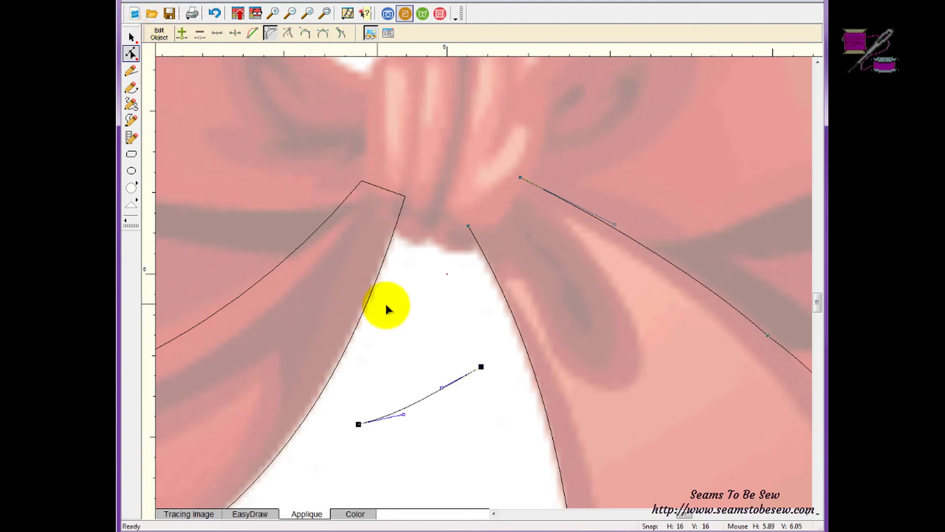
Select the leftover short curve with the Pick tool and delete it
{"action": "left_click", "coordinate": [431, 327]}
{"action": "left_click", "coordinate": [130, 37]}
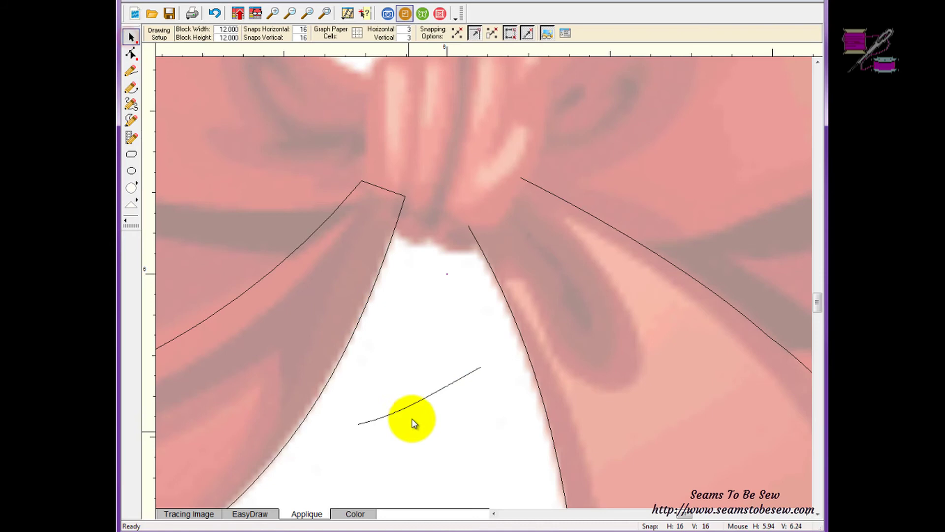
{"action": "left_click", "coordinate": [419, 397]}
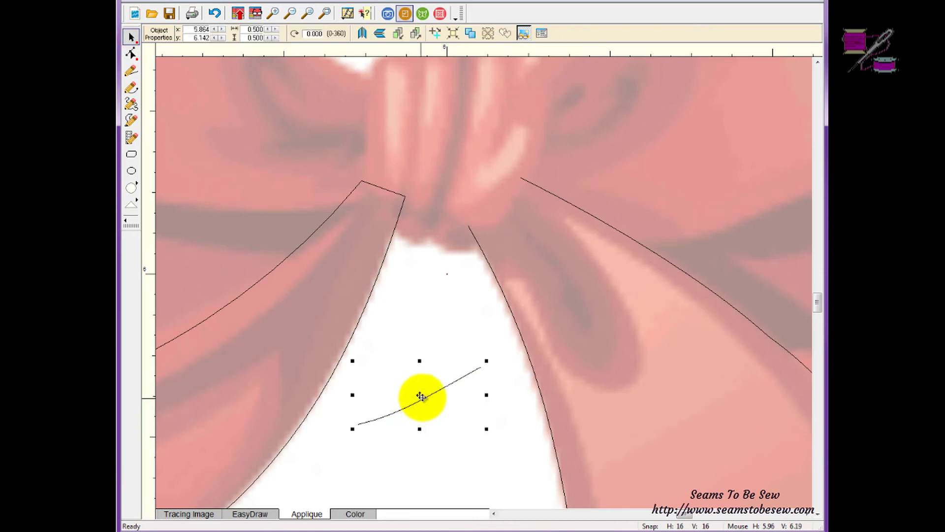
{"action": "key", "text": "Delete"}
Draw a freehand line from the curve endpoint to the top endpoint, then inspect its nodes
{"action": "left_click", "coordinate": [132, 103]}
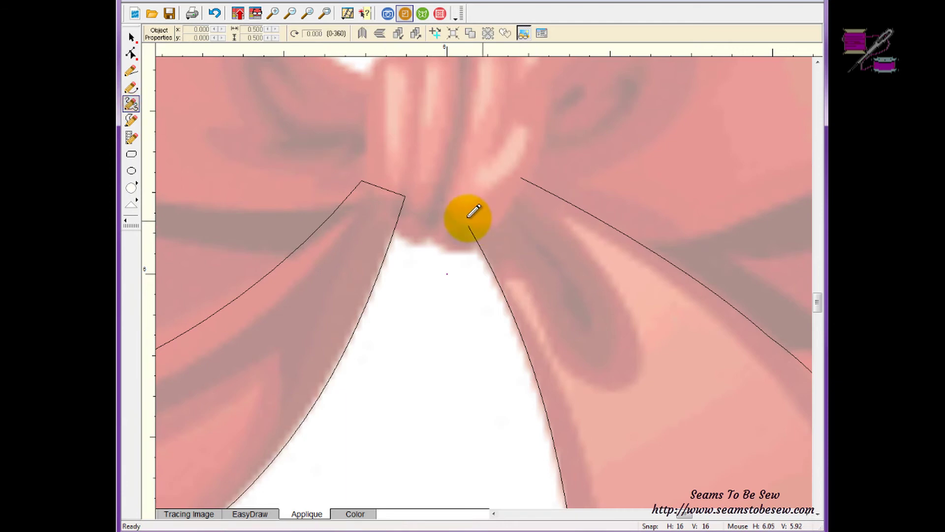
{"action": "left_click_drag", "start_coordinate": [470, 226], "coordinate": [521, 178]}
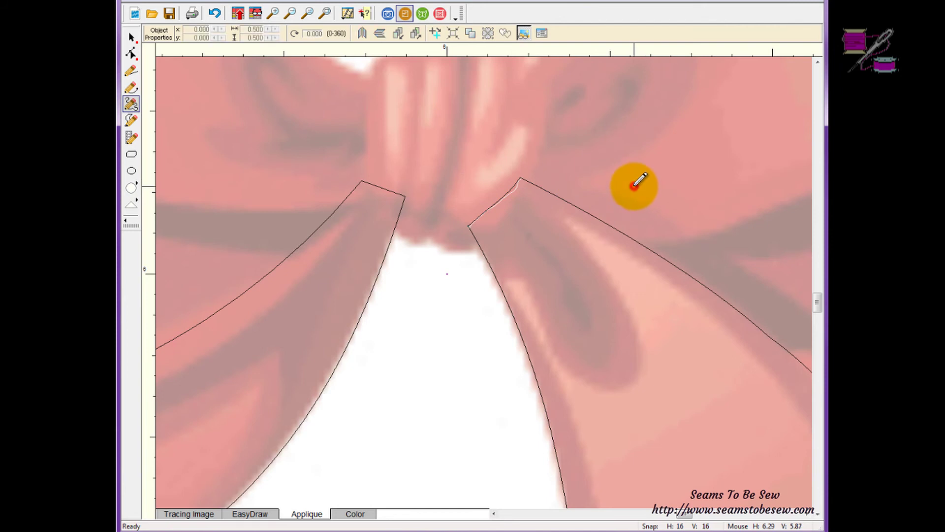
{"action": "left_click", "coordinate": [131, 38]}
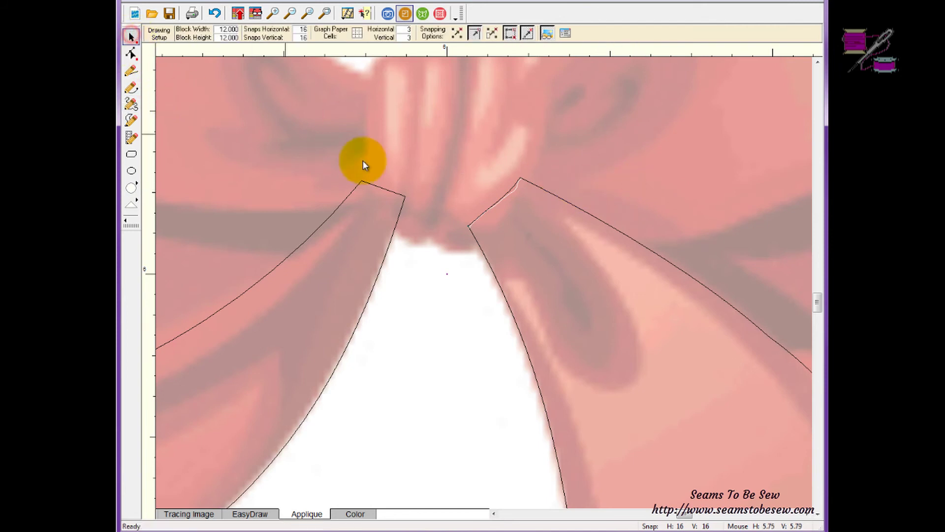
{"action": "left_click", "coordinate": [131, 53]}
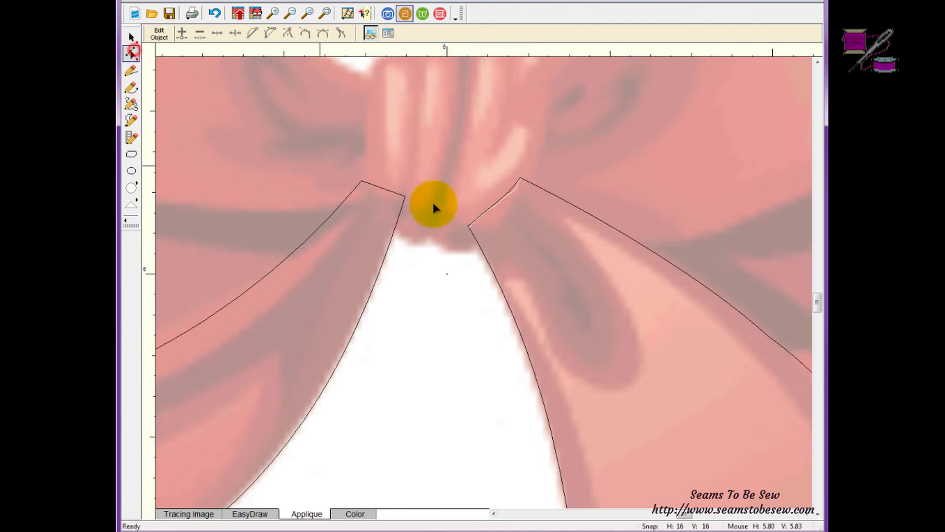
{"action": "left_click", "coordinate": [503, 201]}
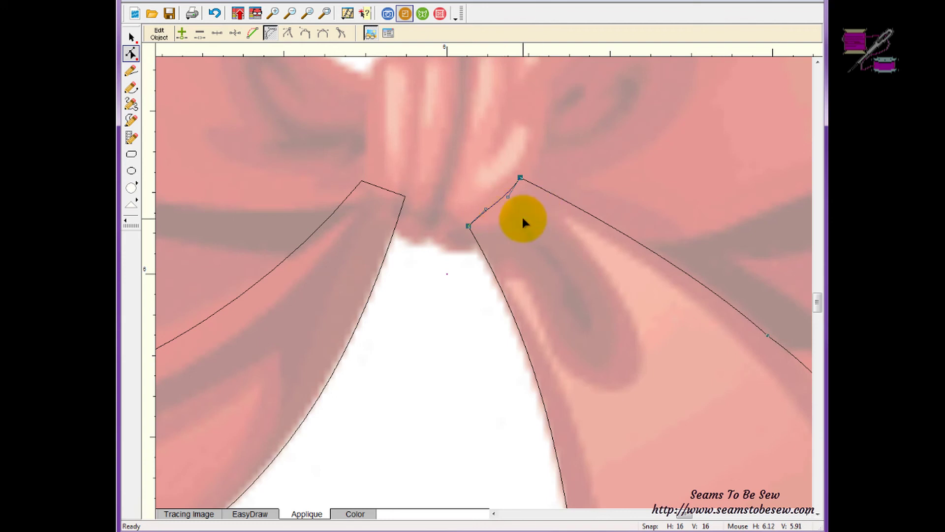
{"action": "left_click", "coordinate": [132, 37]}
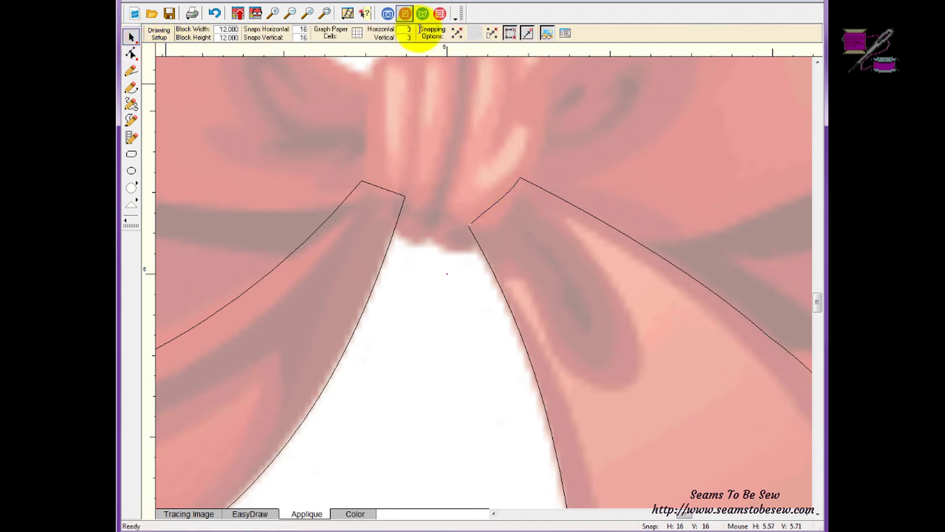
Select the closed right ribbon patch and turn on Auto Fill to show solid tails
{"action": "left_click", "coordinate": [546, 189]}
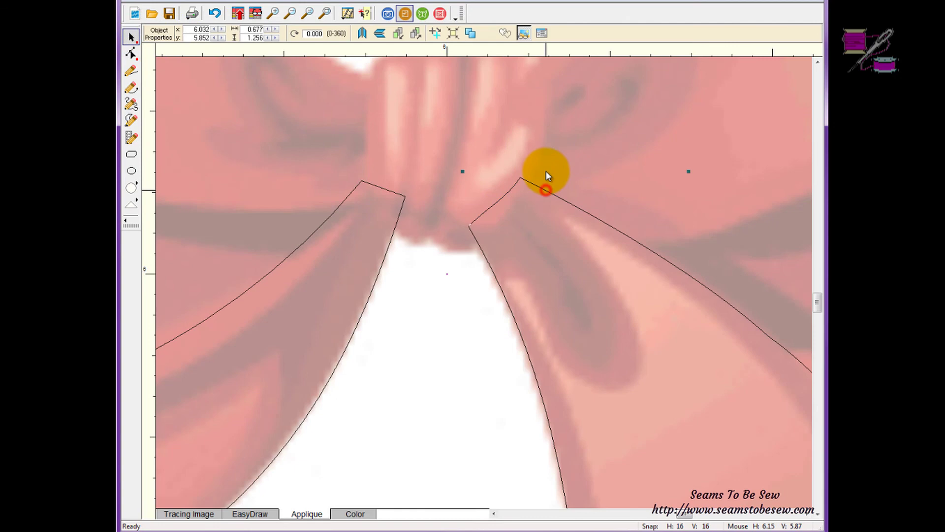
{"action": "left_click", "coordinate": [505, 34]}
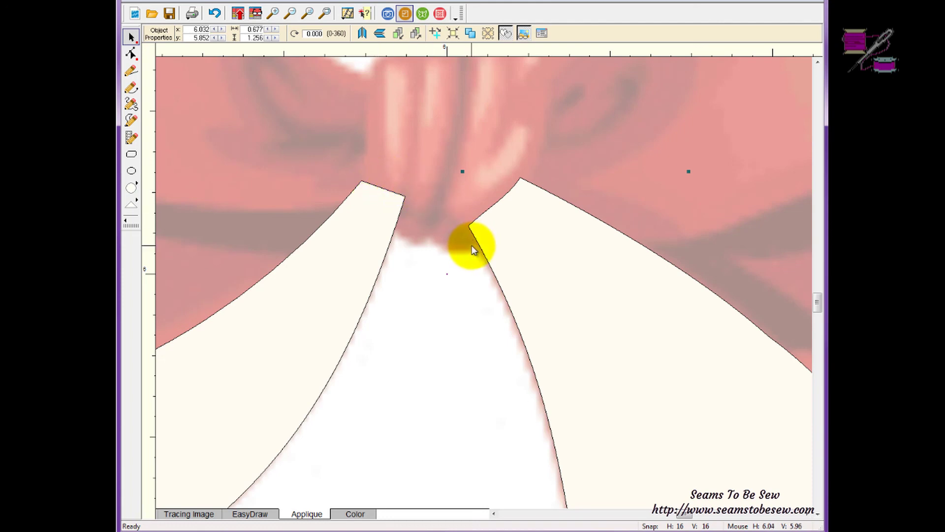
{"action": "left_click", "coordinate": [132, 38]}
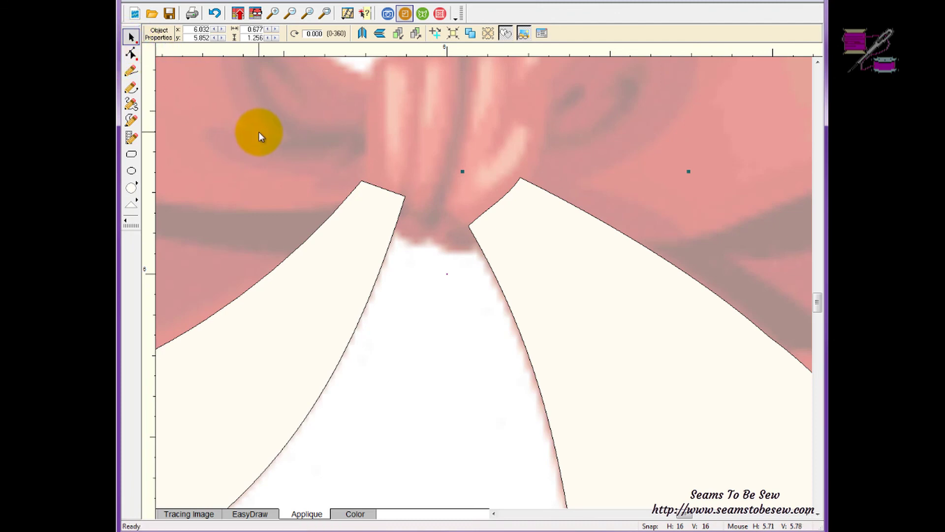